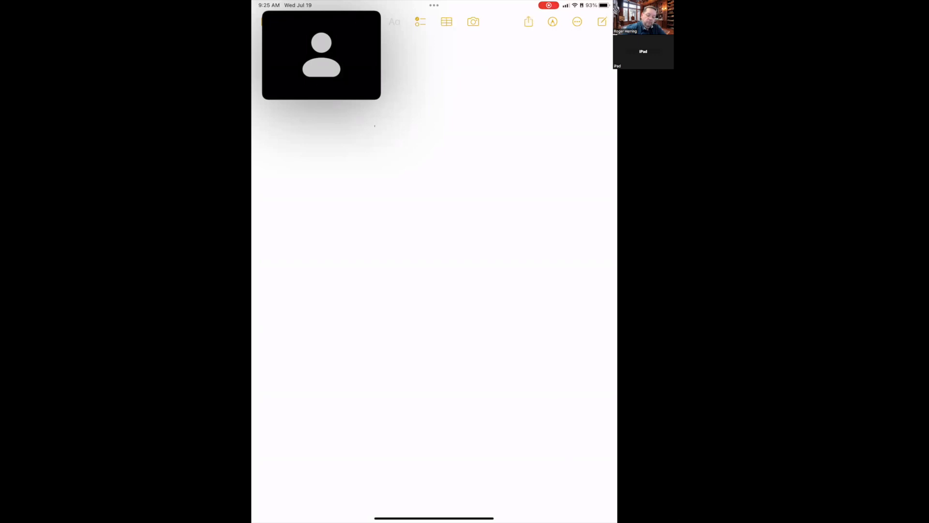
- Handwrite Anything, solo 401k, SEP, IRA, Roth, HSA and Coverdale as a list down the note
left_click_drag(371, 138, 384, 137)
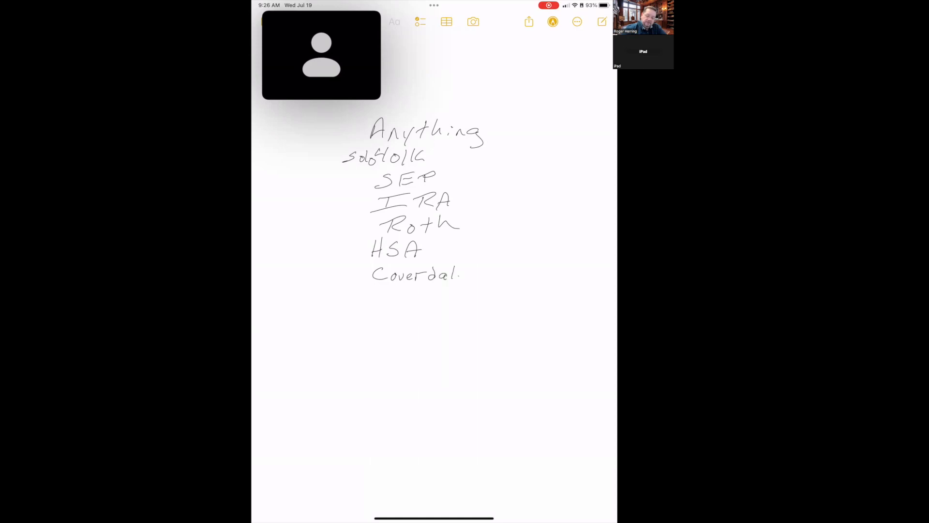
left_click_drag(459, 277, 469, 279)
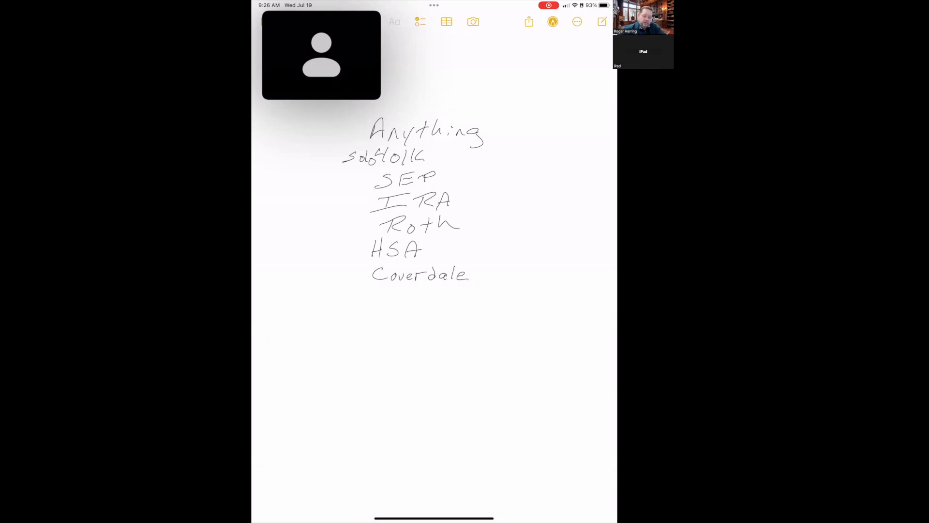
scroll(435, 261, "down", 5)
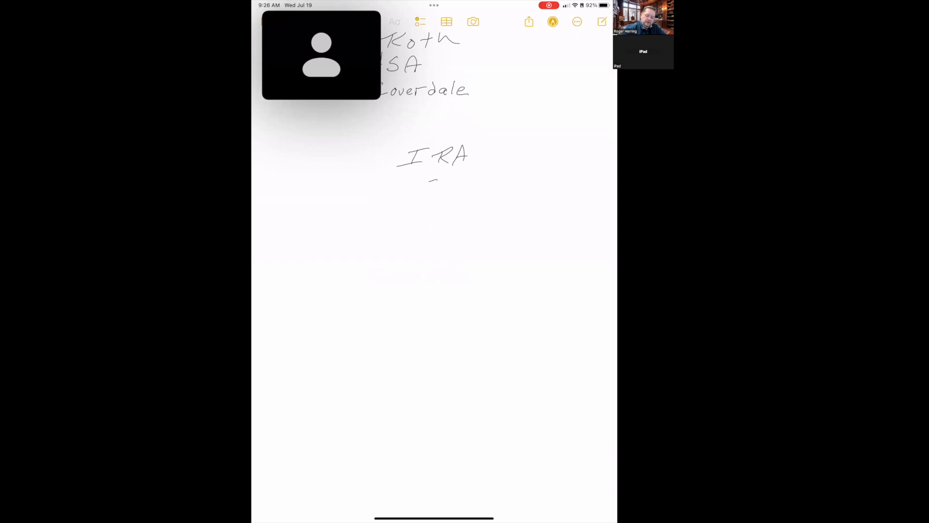
- Draw an LLC oval below IRA and handwrite 'checkbook' at the end of the money arrow
mouse_move(435, 182)
left_mouse_down()
mouse_move(418, 251)
mouse_move(483, 197)
mouse_move(434, 182)
left_mouse_up()
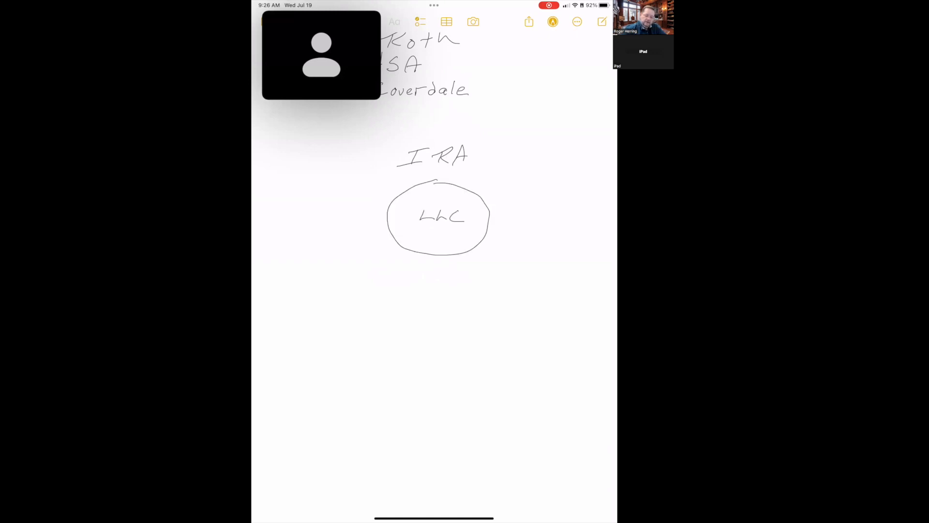
left_click_drag(462, 211, 463, 223)
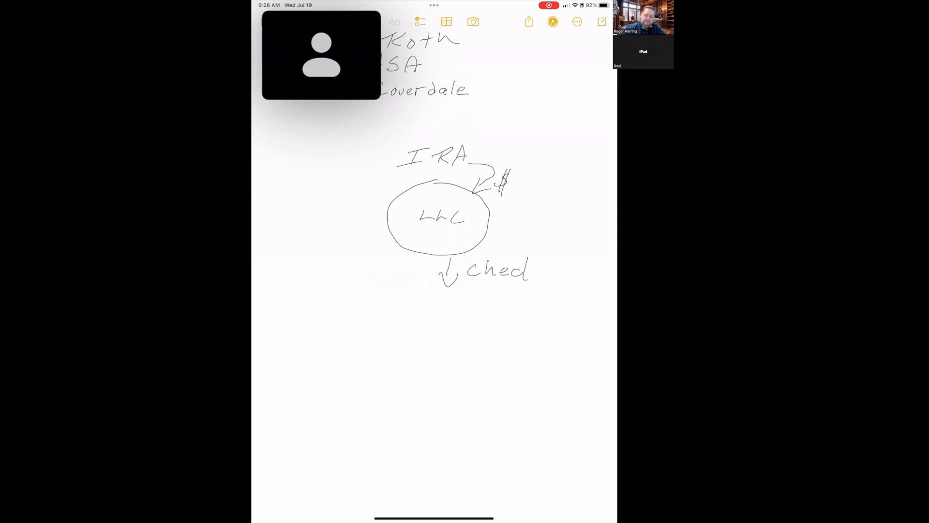
left_click_drag(542, 262, 545, 278)
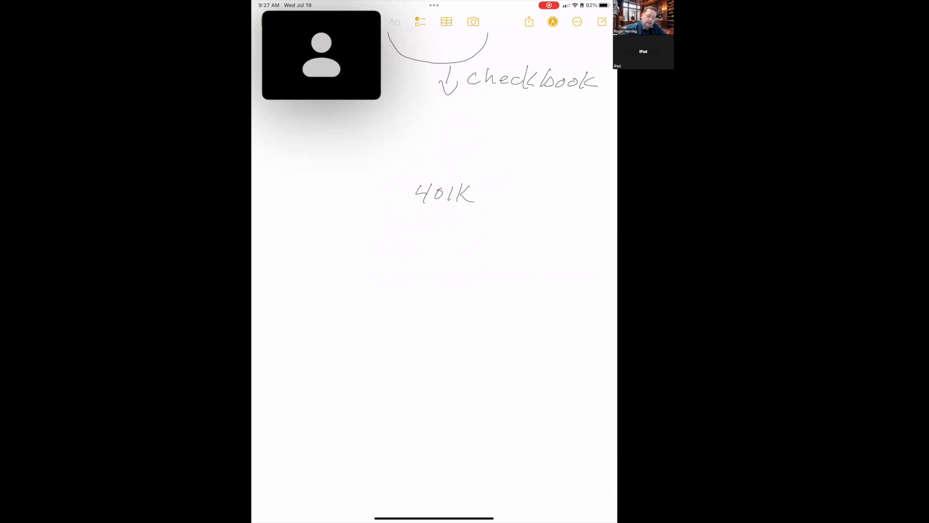
- Write My Solo 401K with an arrow down into a new circle labelled mm LLC
mouse_move(436, 169)
left_mouse_down()
mouse_move(420, 182)
mouse_move(465, 174)
left_mouse_up()
mouse_move(446, 212)
left_mouse_down()
mouse_move(446, 231)
mouse_move(459, 228)
mouse_move(416, 266)
mouse_move(407, 327)
mouse_move(498, 324)
mouse_move(453, 262)
left_mouse_up()
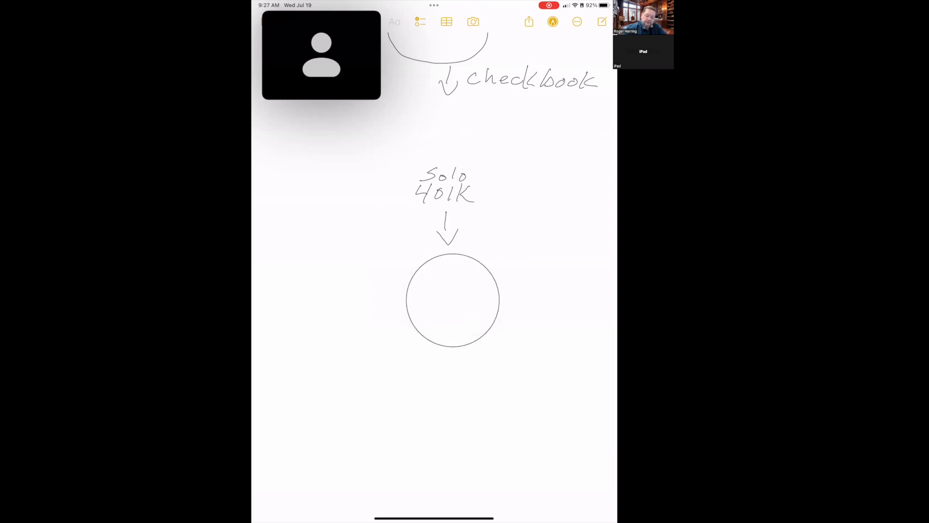
left_click_drag(441, 306, 477, 315)
mouse_move(437, 299)
left_mouse_down()
mouse_move(442, 290)
mouse_move(466, 298)
left_mouse_up()
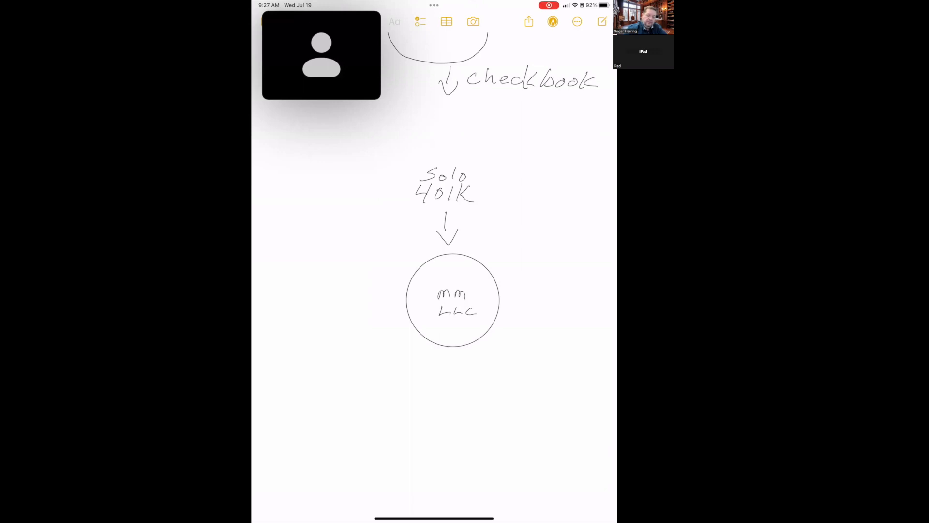
mouse_move(441, 159)
left_mouse_down()
mouse_move(453, 154)
mouse_move(459, 169)
mouse_move(514, 188)
mouse_move(521, 179)
mouse_move(549, 197)
mouse_move(505, 210)
mouse_move(553, 216)
mouse_move(487, 254)
mouse_move(530, 279)
mouse_move(545, 266)
left_mouse_up()
- Label wife's IRA right of the circle with an arrow pointing into it
mouse_move(521, 283)
left_mouse_down()
mouse_move(571, 280)
mouse_move(574, 263)
left_mouse_up()
left_click_drag(574, 263, 580, 280)
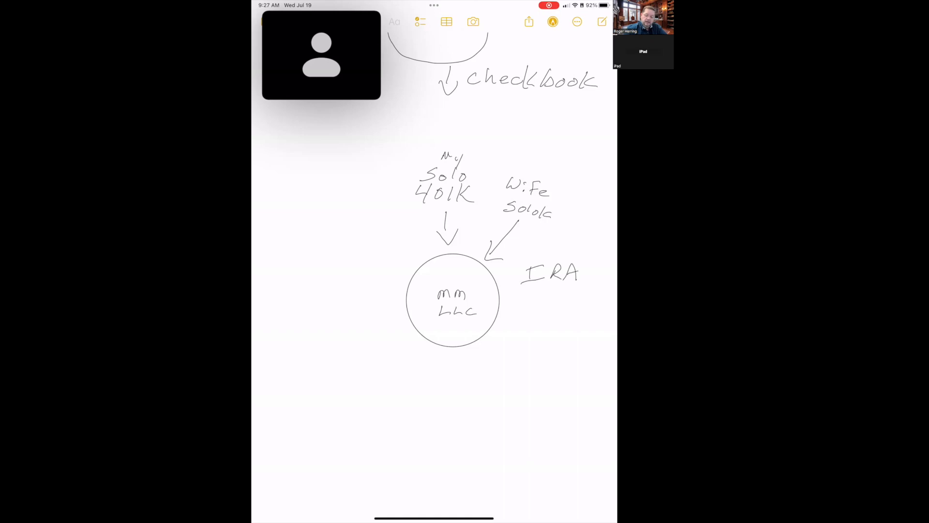
mouse_move(540, 252)
left_mouse_down()
mouse_move(576, 246)
mouse_move(584, 260)
left_mouse_up()
mouse_move(502, 279)
left_mouse_down()
mouse_move(524, 275)
mouse_move(517, 289)
left_mouse_up()
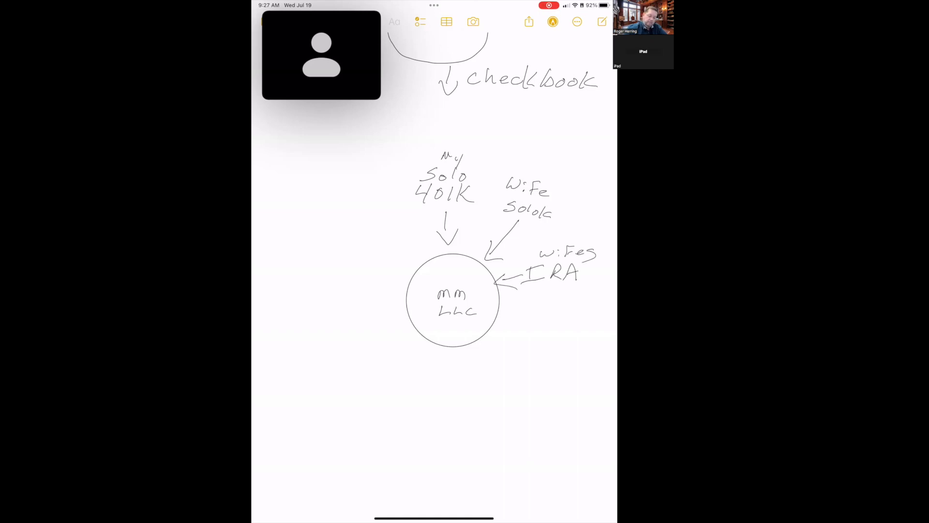
mouse_move(371, 242)
left_mouse_down()
mouse_move(379, 233)
mouse_move(392, 253)
mouse_move(382, 268)
mouse_move(403, 258)
mouse_move(413, 285)
left_mouse_up()
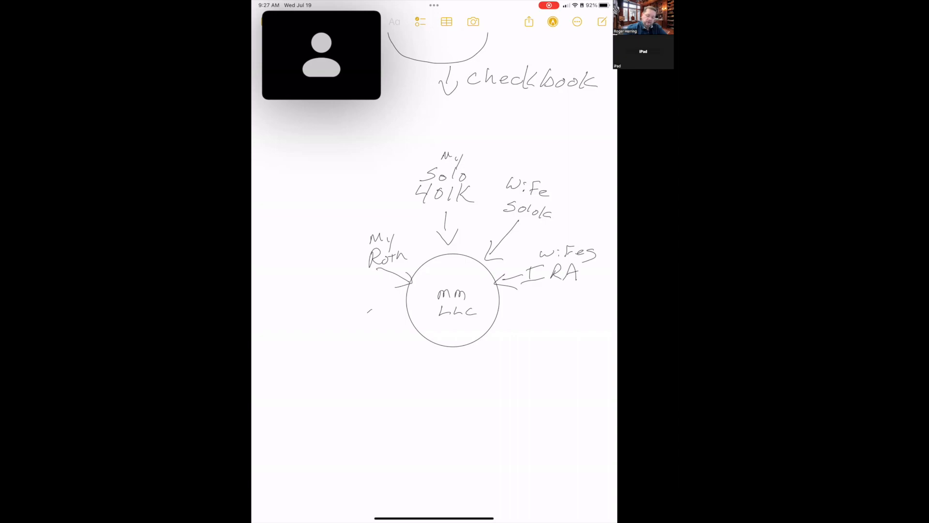
- Add Sons Roth, Grandsons Roth and HSA around the circle with arrows into it, starting a label above HSA
mouse_move(375, 312)
left_mouse_down()
mouse_move(363, 327)
mouse_move(393, 327)
left_mouse_up()
mouse_move(398, 318)
left_mouse_down()
mouse_move(365, 348)
mouse_move(402, 347)
mouse_move(421, 334)
mouse_move(438, 376)
mouse_move(477, 379)
mouse_move(483, 366)
mouse_move(492, 377)
mouse_move(520, 377)
left_mouse_up()
mouse_move(455, 389)
left_mouse_down()
mouse_move(455, 405)
mouse_move(478, 399)
mouse_move(490, 406)
left_mouse_up()
left_click_drag(482, 398, 518, 406)
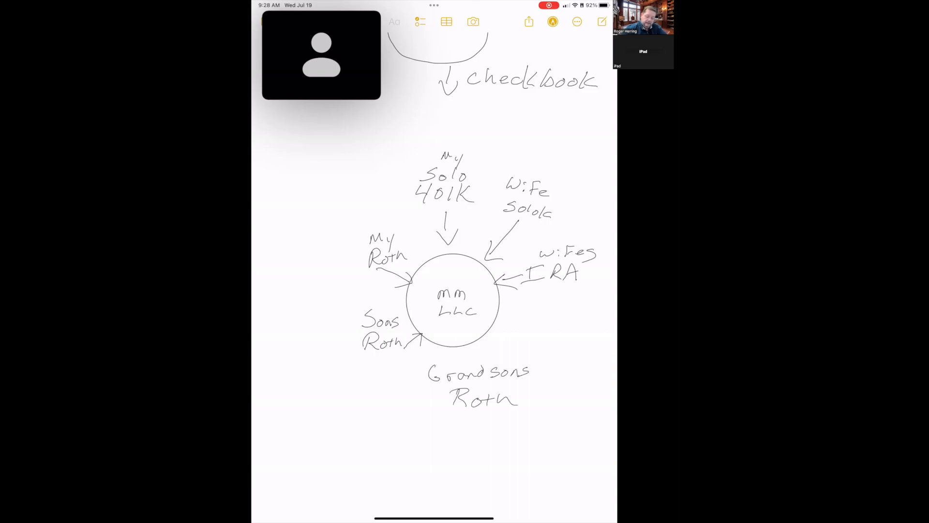
mouse_move(467, 365)
left_mouse_down()
mouse_move(468, 347)
mouse_move(519, 348)
left_mouse_up()
mouse_move(507, 340)
left_mouse_down()
mouse_move(550, 345)
mouse_move(500, 345)
left_mouse_up()
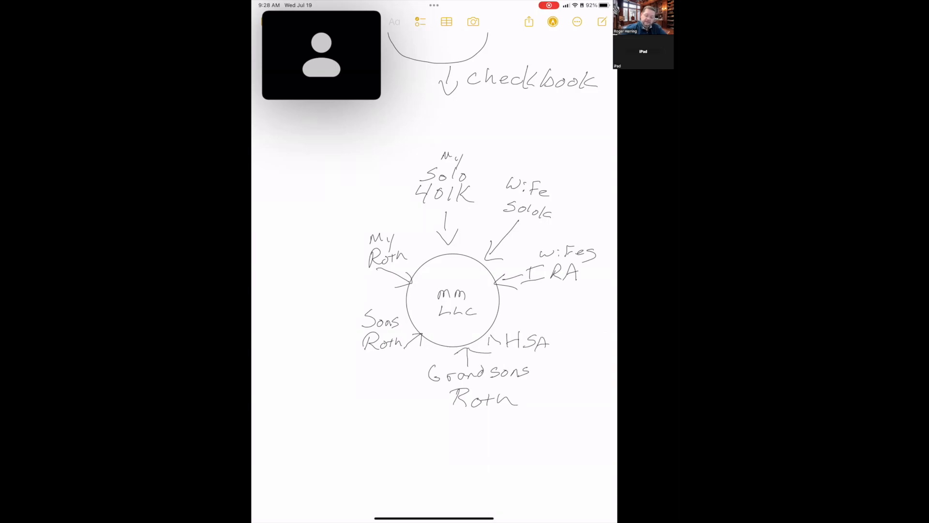
mouse_move(524, 308)
left_mouse_down()
mouse_move(519, 315)
mouse_move(594, 316)
left_mouse_up()
- Finish the Caverdale line with an arrowhead pointing into the mm LLC circle
left_click_drag(507, 304, 508, 314)
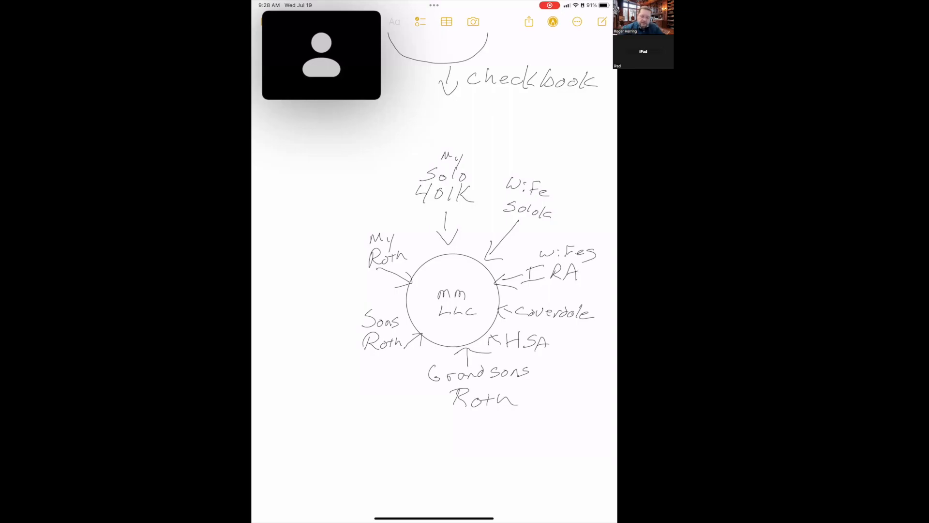
left_click(468, 307)
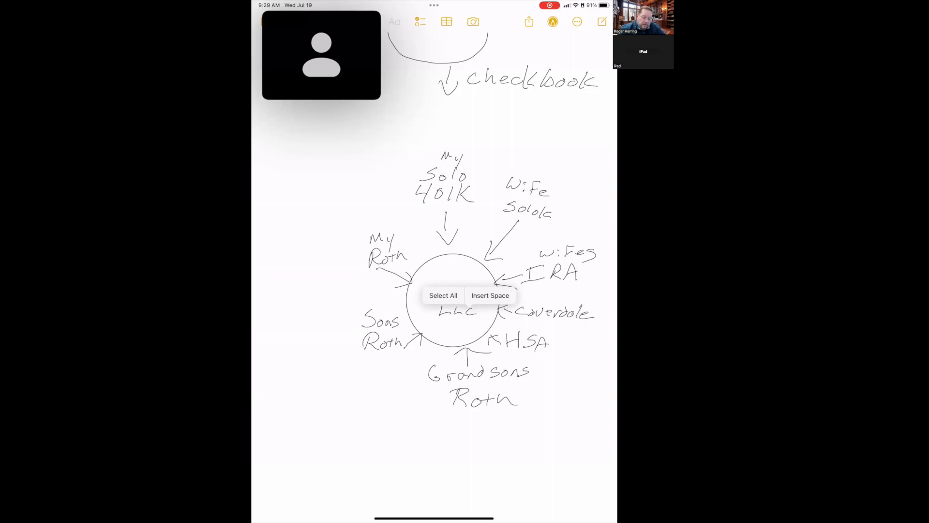
- Draw an arrow down from the circle and list R.E., Crypto and Loan beneath it
left_click_drag(438, 298, 467, 297)
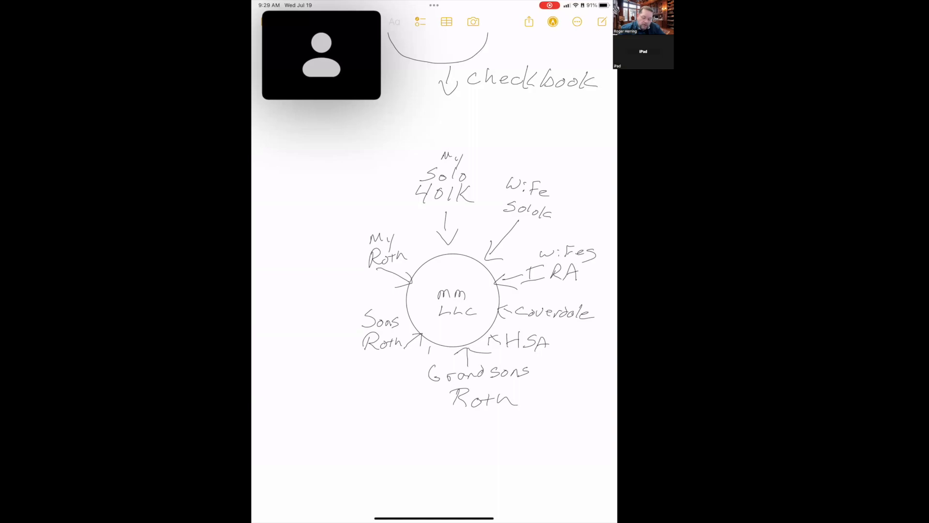
mouse_move(429, 347)
left_mouse_down()
mouse_move(424, 420)
mouse_move(436, 411)
left_mouse_up()
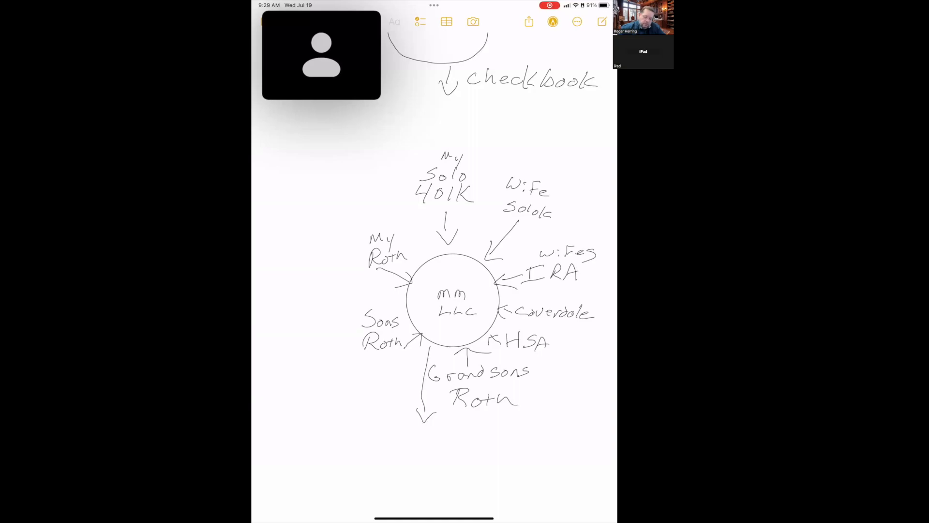
mouse_move(387, 430)
left_mouse_down()
mouse_move(387, 446)
mouse_move(405, 450)
mouse_move(425, 429)
mouse_move(421, 448)
left_mouse_up()
left_click(426, 449)
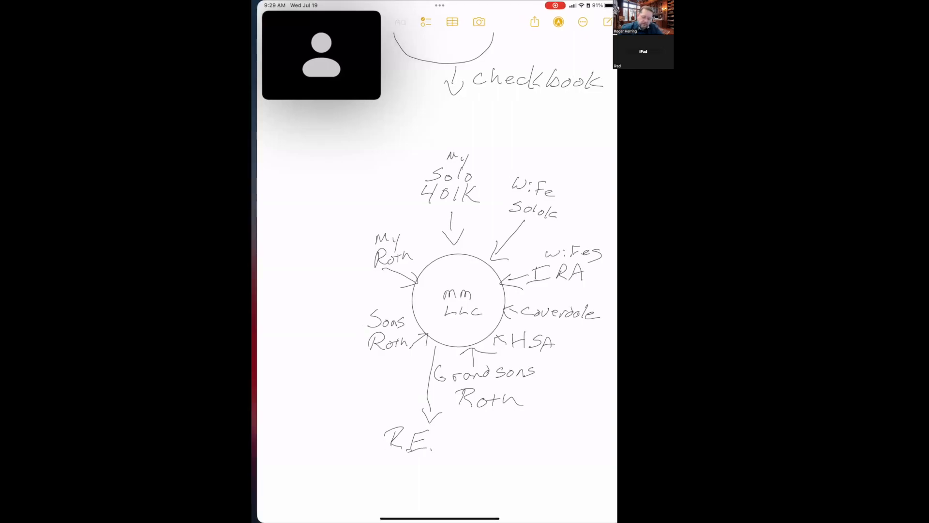
mouse_move(396, 461)
left_mouse_down()
mouse_move(397, 471)
mouse_move(425, 474)
left_mouse_up()
mouse_move(436, 456)
left_mouse_down()
mouse_move(438, 470)
mouse_move(447, 462)
left_mouse_up()
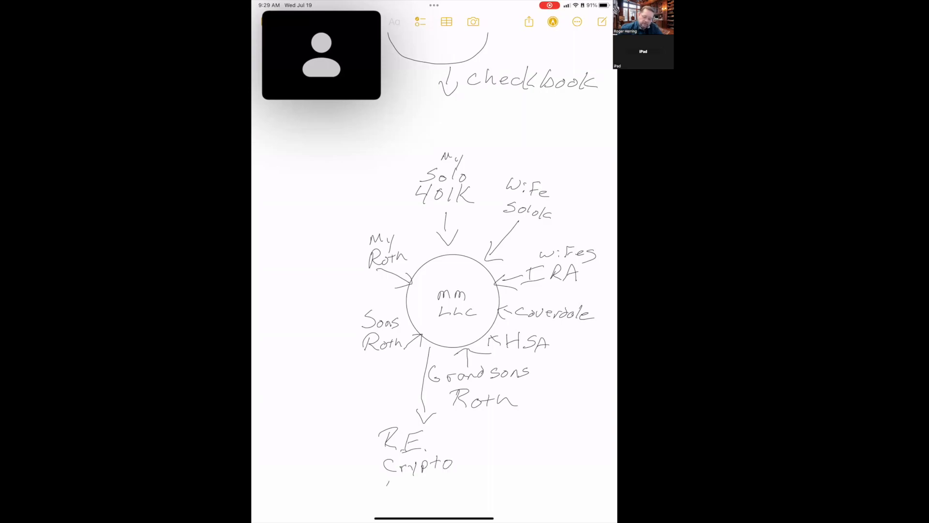
mouse_move(387, 481)
left_mouse_down()
mouse_move(397, 494)
mouse_move(434, 495)
left_mouse_up()
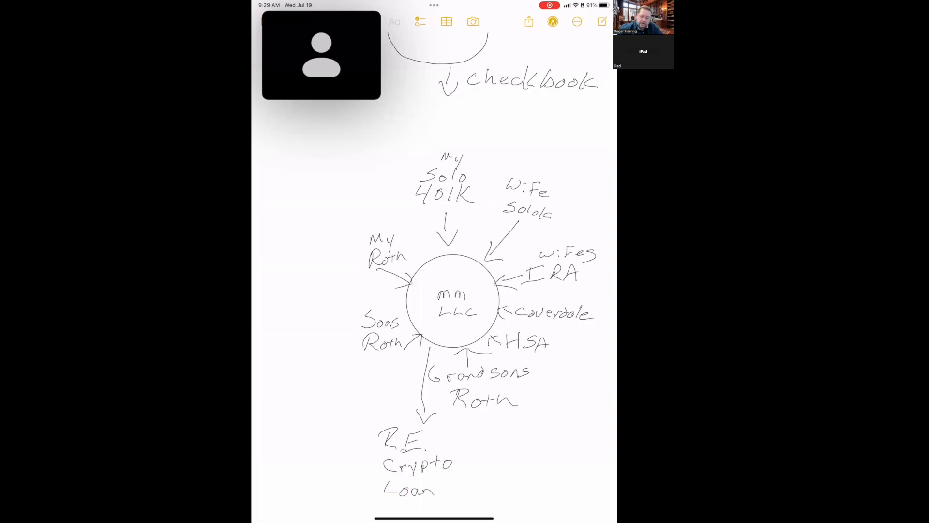
- Write 3Flips to the right of R.E. and underline it
mouse_move(493, 424)
left_mouse_down()
mouse_move(502, 435)
mouse_move(491, 445)
left_mouse_up()
mouse_move(514, 420)
left_mouse_down()
mouse_move(513, 444)
mouse_move(534, 419)
left_mouse_up()
left_click_drag(512, 434, 561, 440)
left_click_drag(472, 459, 590, 448)
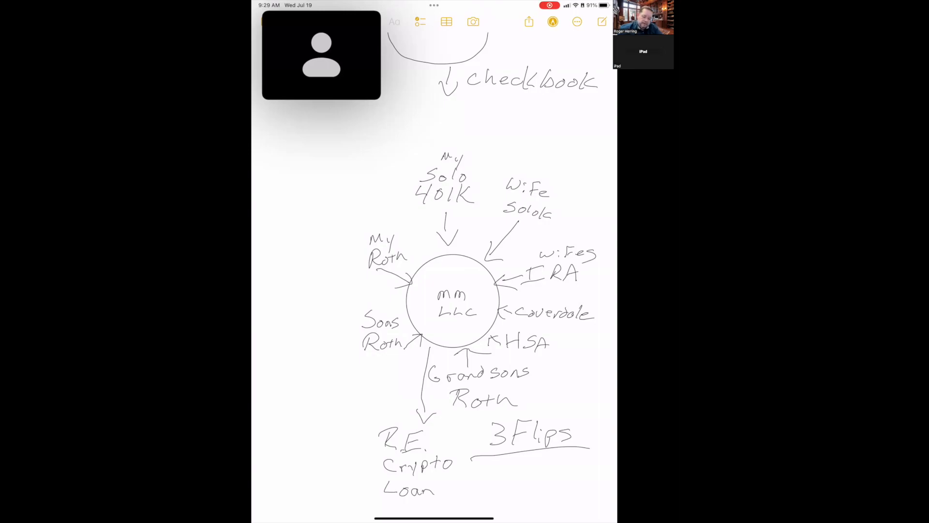
scroll(434, 290, "down", 5)
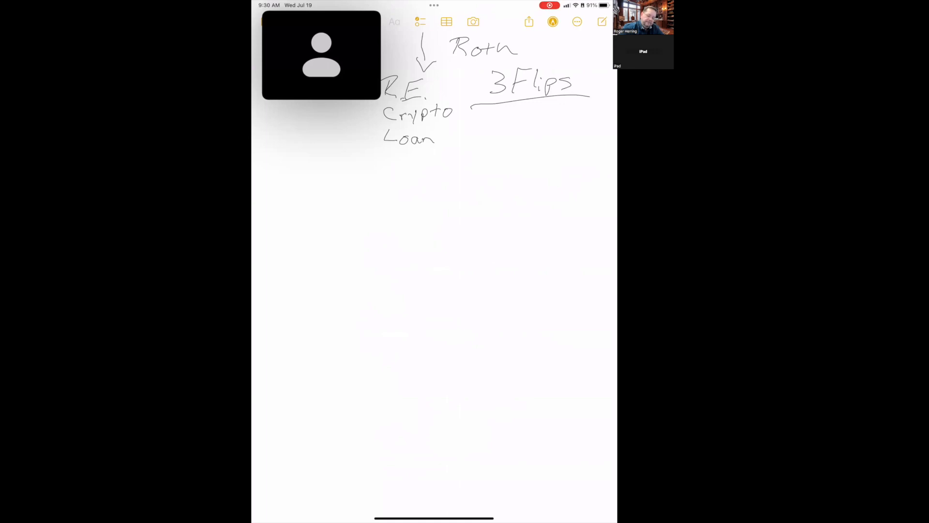
- Handwrite 1065 and Partnership below the Loan entry
mouse_move(413, 182)
left_mouse_down()
mouse_move(411, 199)
mouse_move(424, 186)
mouse_move(446, 197)
mouse_move(463, 181)
left_mouse_up()
mouse_move(407, 208)
left_mouse_down()
mouse_move(430, 226)
mouse_move(500, 216)
mouse_move(486, 224)
left_mouse_up()
mouse_move(498, 208)
left_mouse_down()
mouse_move(504, 221)
mouse_move(528, 218)
left_mouse_up()
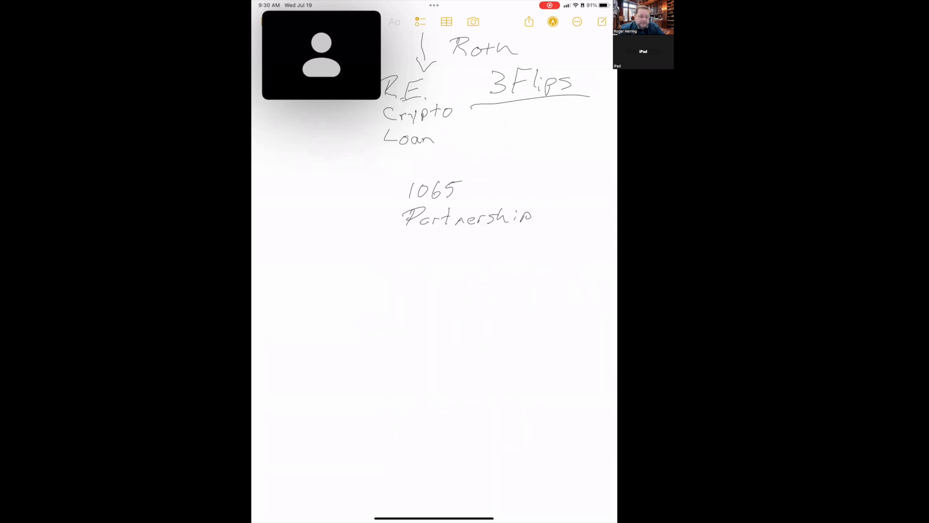
scroll(497, 245, "up", 1)
scroll(434, 276, "up", 5)
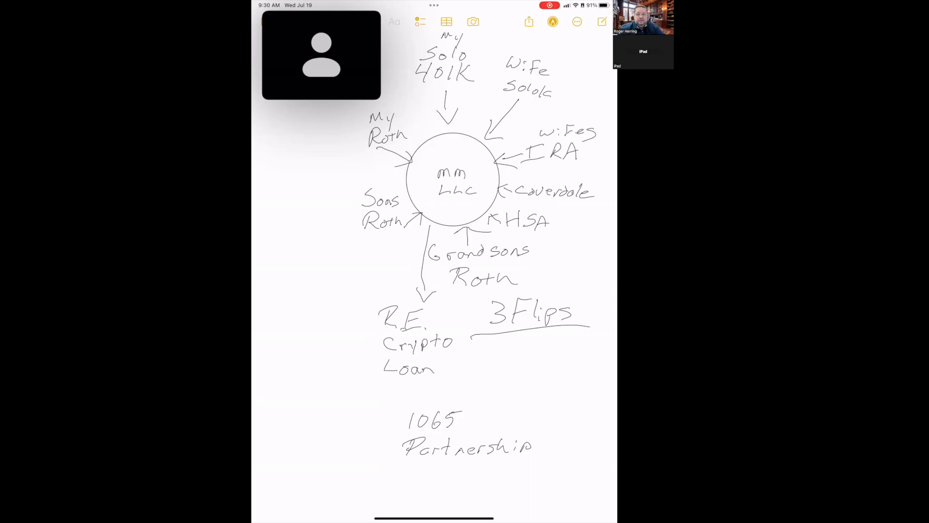
scroll(434, 290, "down", 5)
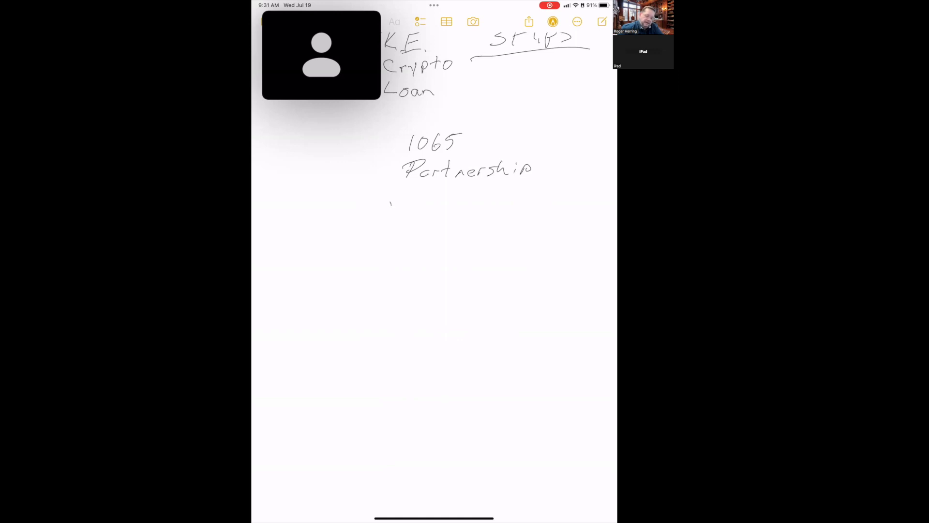
- Handwrite 990-T below 1065 Partnership
mouse_move(391, 203)
left_mouse_down()
mouse_move(390, 218)
mouse_move(444, 202)
mouse_move(428, 212)
left_mouse_up()
scroll(465, 218, "down", 2)
scroll(465, 217, "down", 2)
scroll(465, 219, "down", 1)
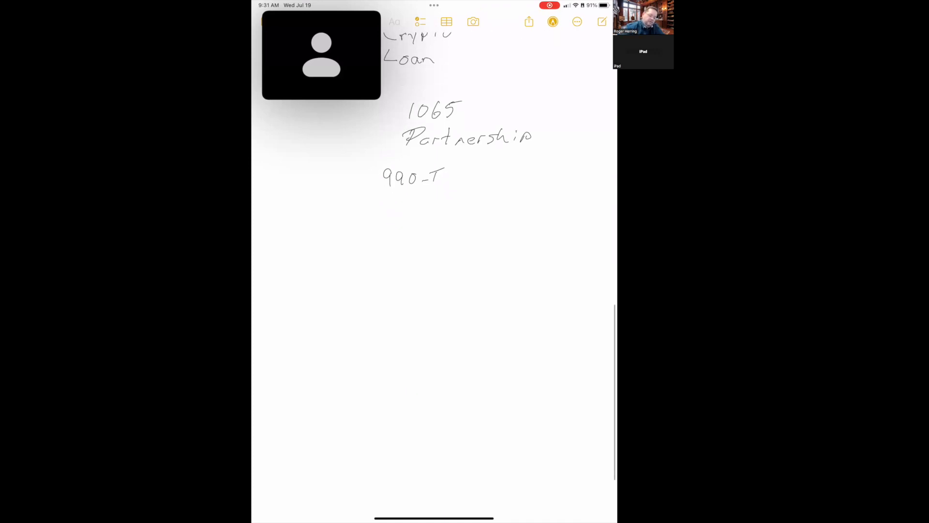